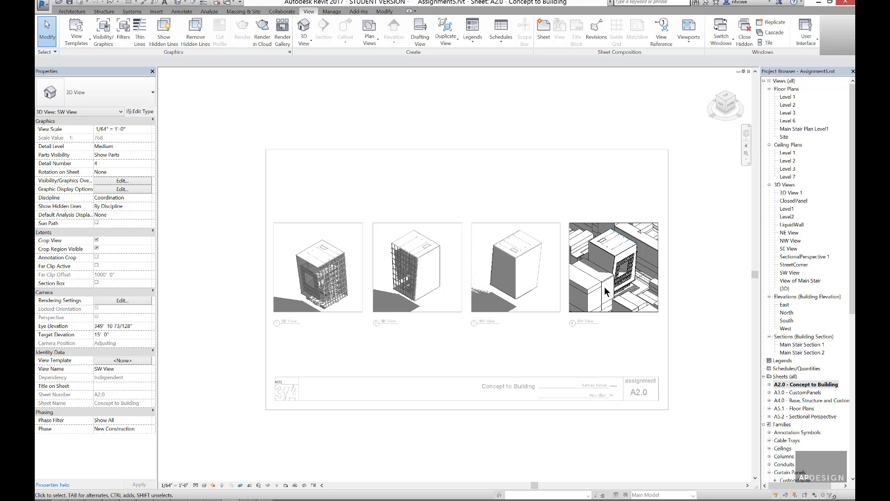
{"action": "left_click", "coordinate": [618, 311]}
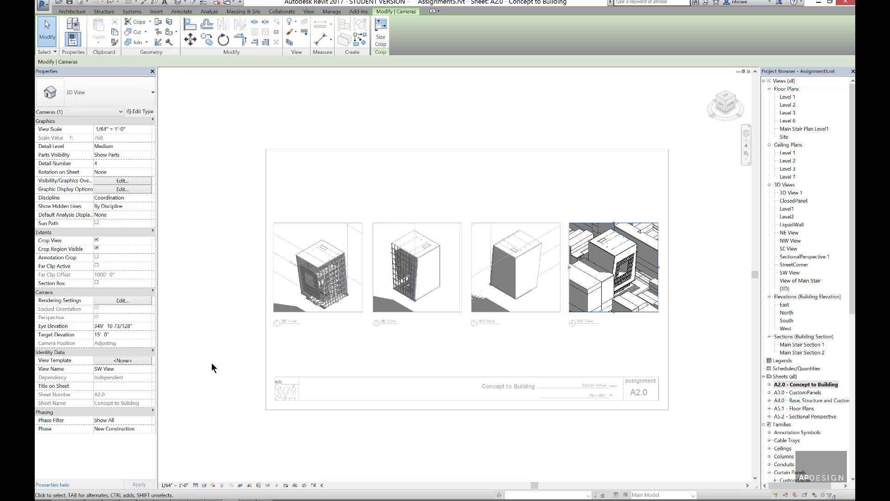
{"action": "left_click", "coordinate": [130, 360]}
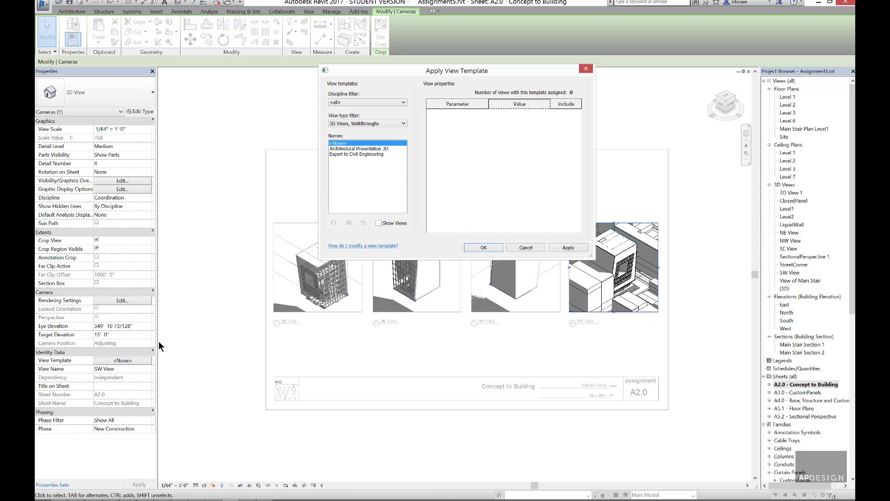
{"action": "left_click", "coordinate": [358, 123]}
{"action": "left_click", "coordinate": [354, 130]}
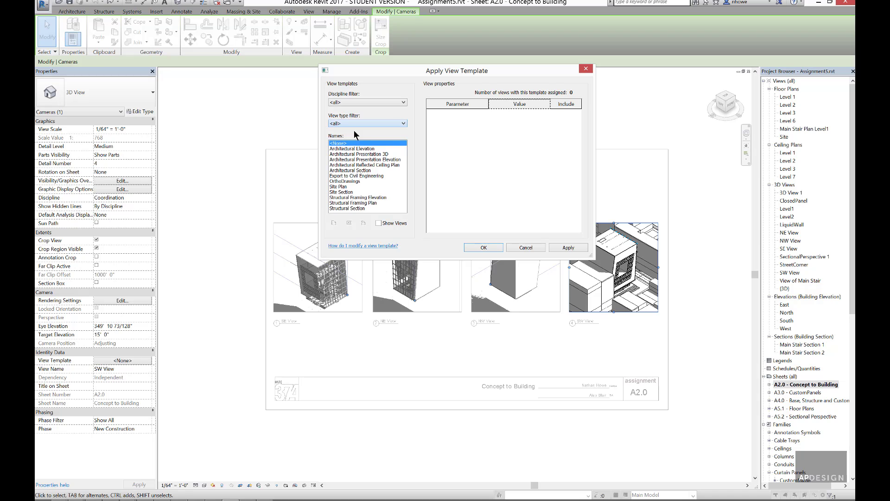
{"action": "left_click", "coordinate": [356, 181]}
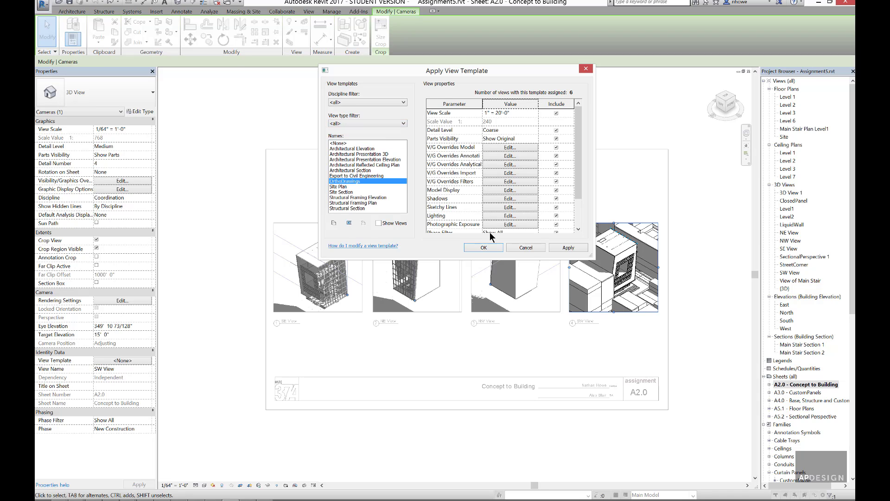
{"action": "left_click", "coordinate": [565, 247]}
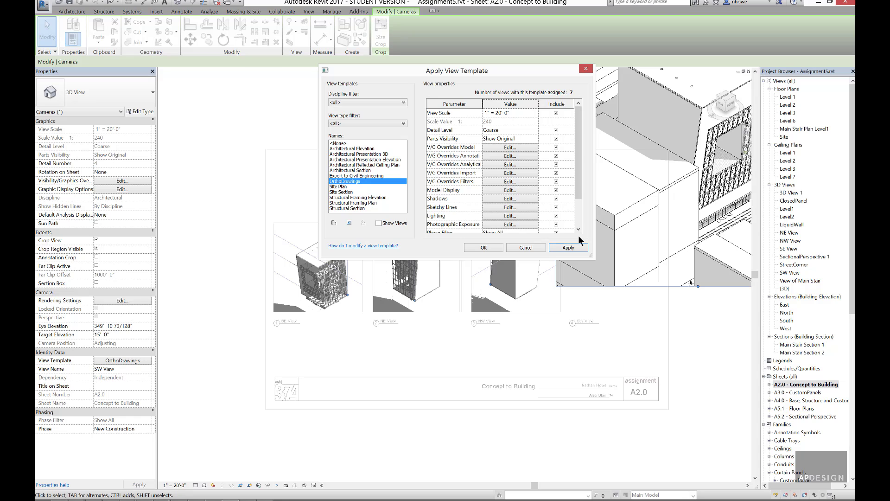
{"action": "left_click", "coordinate": [537, 248]}
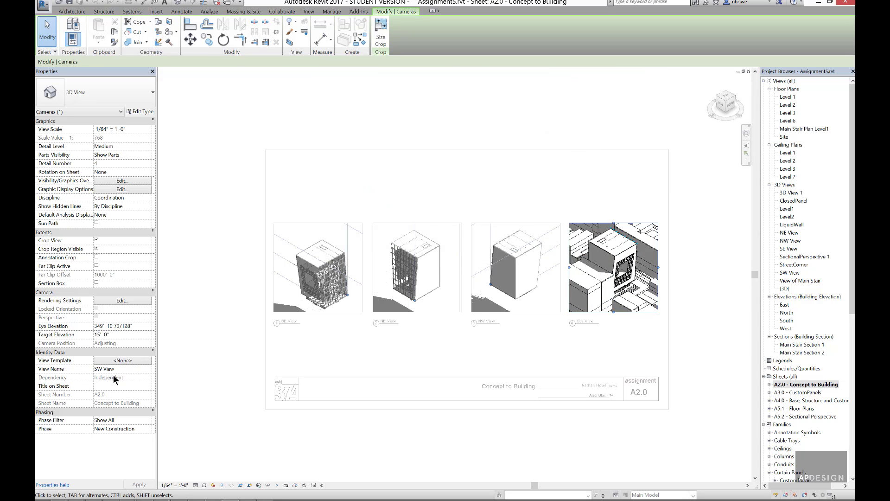
- Exclude the view scale from the OrthoDrawings view template and assign the template to the SW View
{"action": "left_click", "coordinate": [129, 361]}
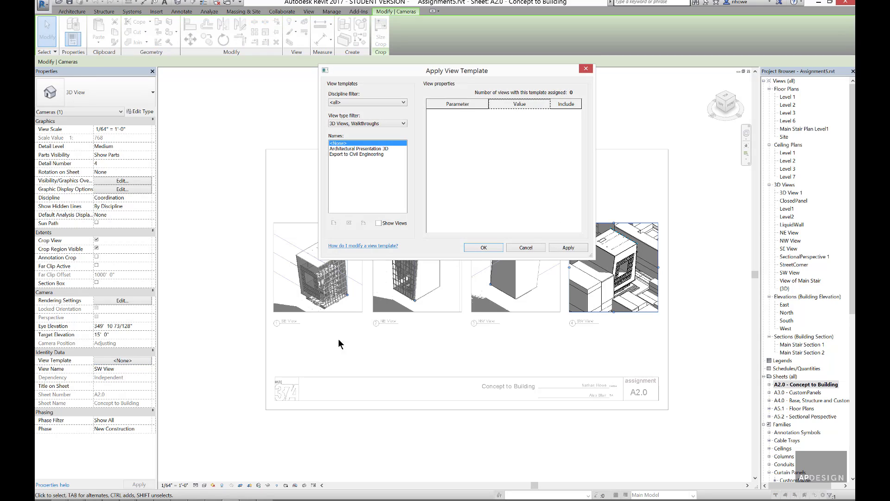
{"action": "left_click", "coordinate": [380, 123]}
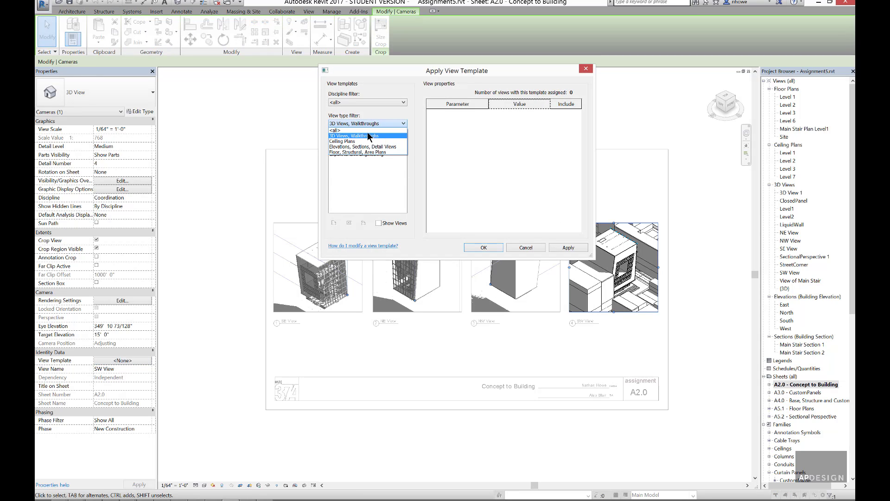
{"action": "left_click", "coordinate": [367, 132]}
{"action": "left_click", "coordinate": [356, 180]}
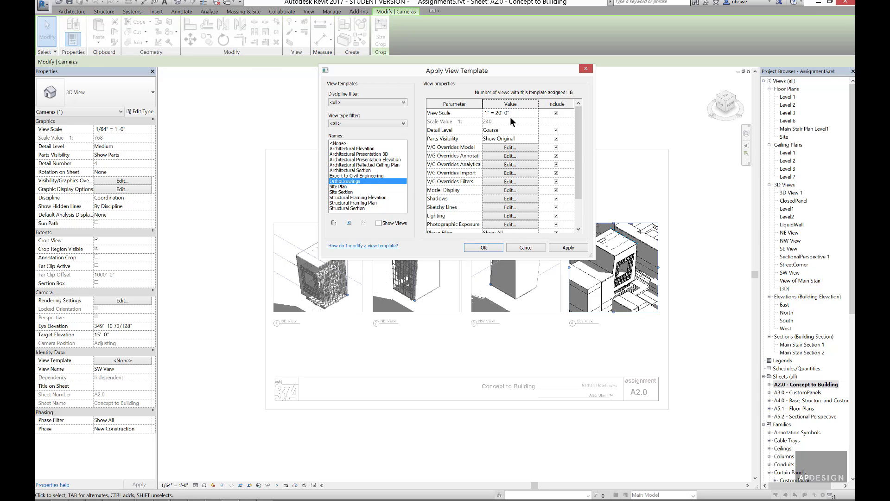
{"action": "left_click", "coordinate": [556, 112]}
{"action": "left_click", "coordinate": [565, 247]}
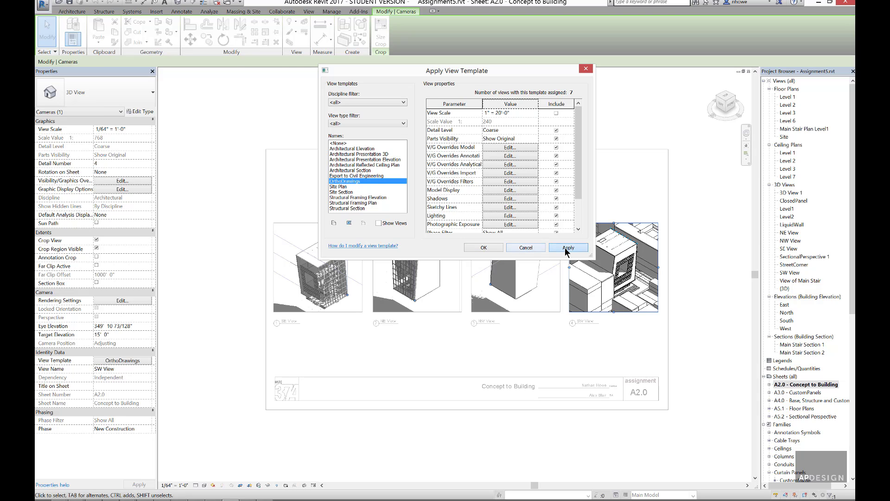
{"action": "left_click", "coordinate": [483, 248]}
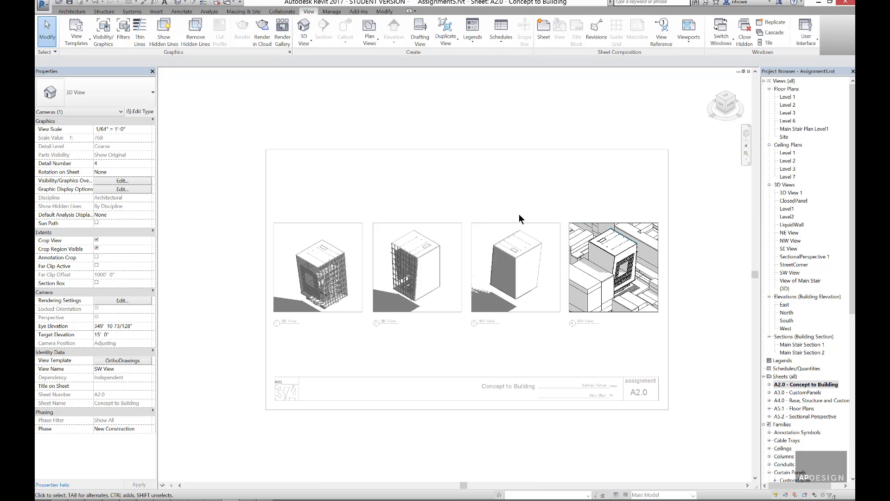
- Assign the OrthoDrawings view template to the other three viewports on sheet A2.0 together
{"action": "left_click_drag", "start_coordinate": [523, 212], "coordinate": [346, 228]}
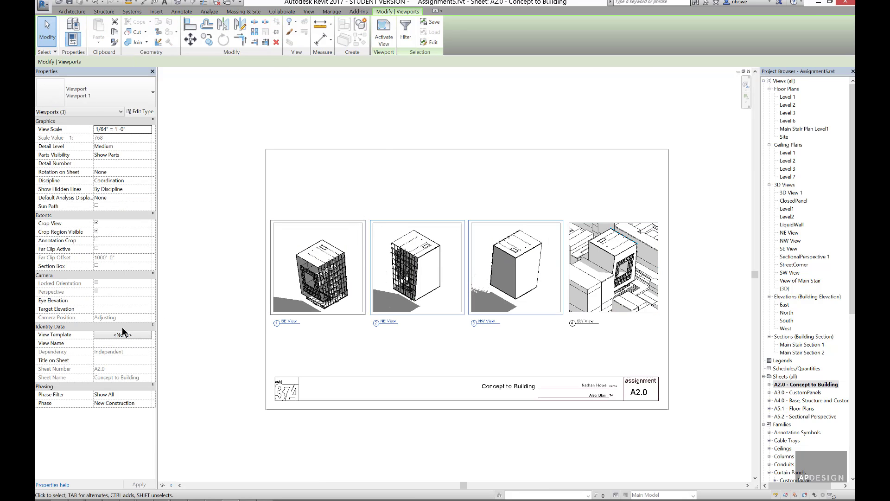
{"action": "left_click", "coordinate": [139, 335]}
{"action": "left_click", "coordinate": [366, 124]}
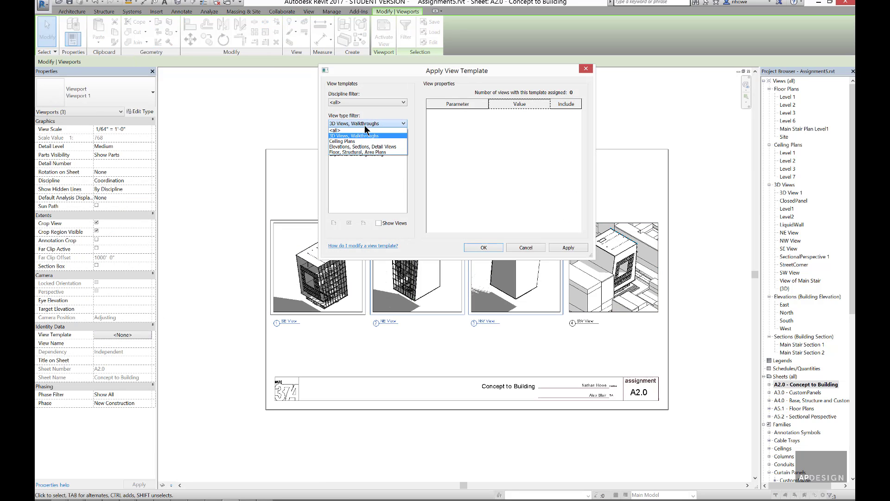
{"action": "left_click", "coordinate": [345, 130]}
{"action": "left_click", "coordinate": [349, 181]}
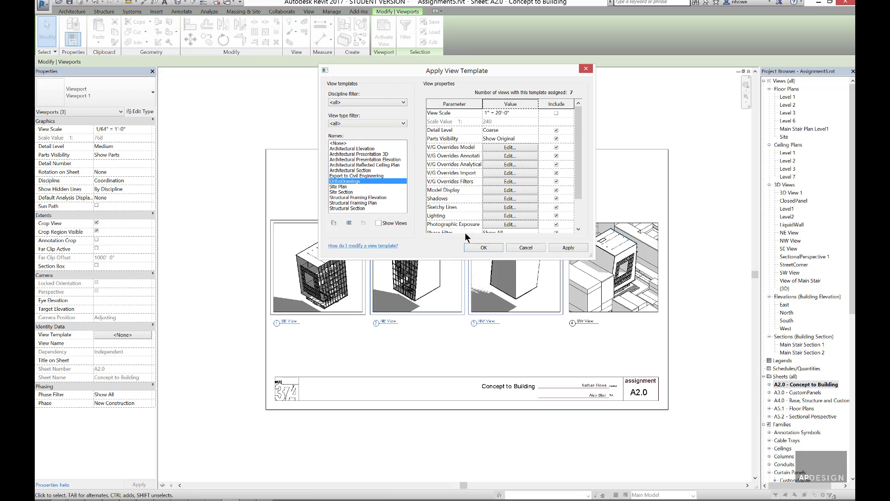
{"action": "left_click", "coordinate": [562, 246]}
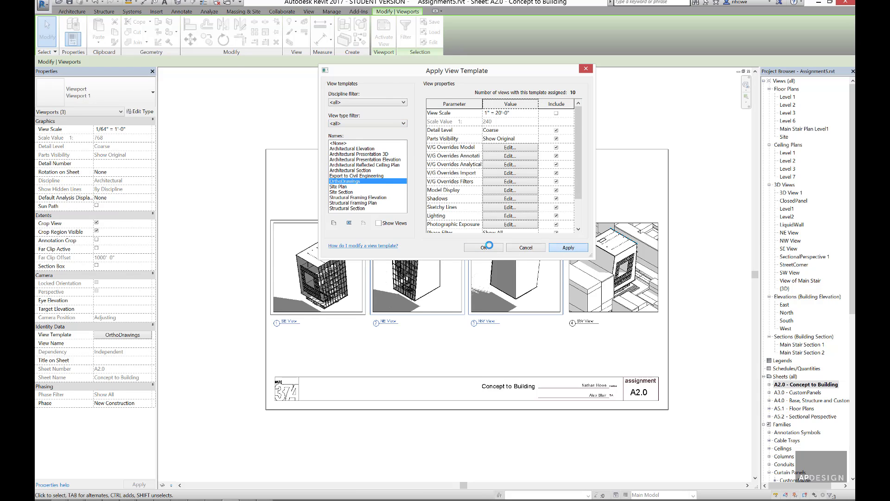
{"action": "left_click", "coordinate": [480, 250]}
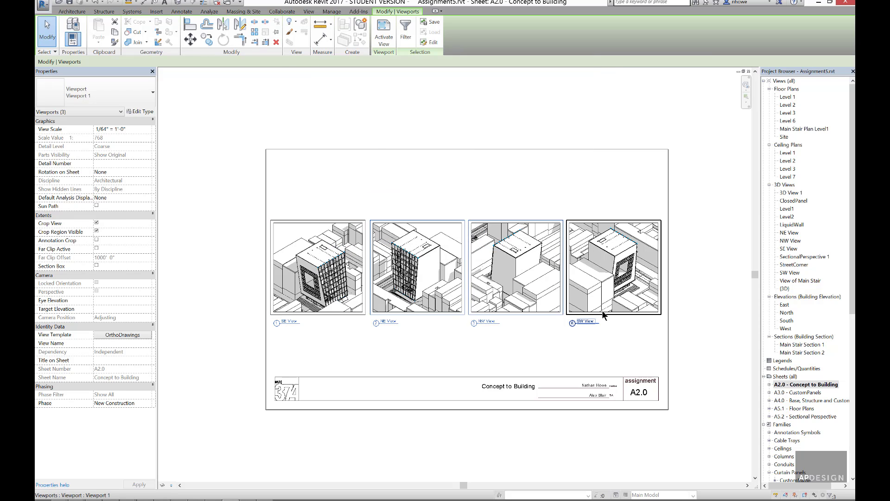
{"action": "left_click", "coordinate": [624, 329]}
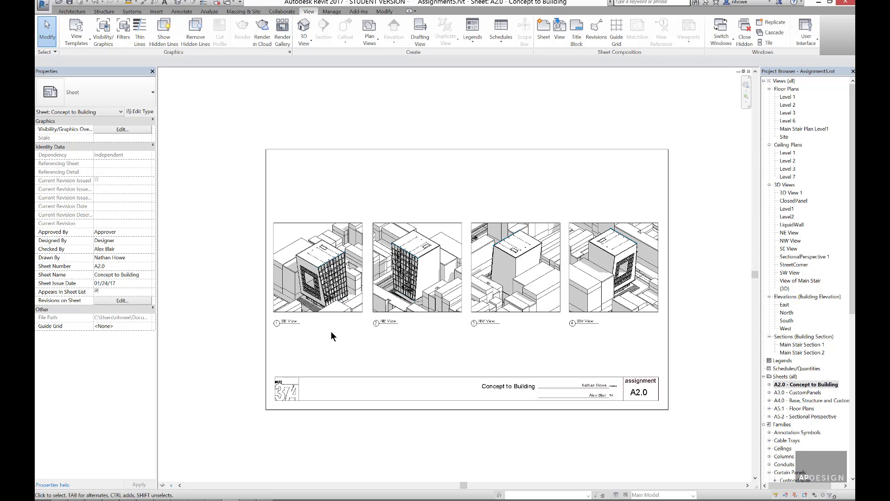
- Open sheet A3.0 - CustomPanels and assign the OrthoDrawings view template to its StreetCorner, LiquidWall and ClosedPanel viewports
{"action": "double_click", "coordinate": [791, 393]}
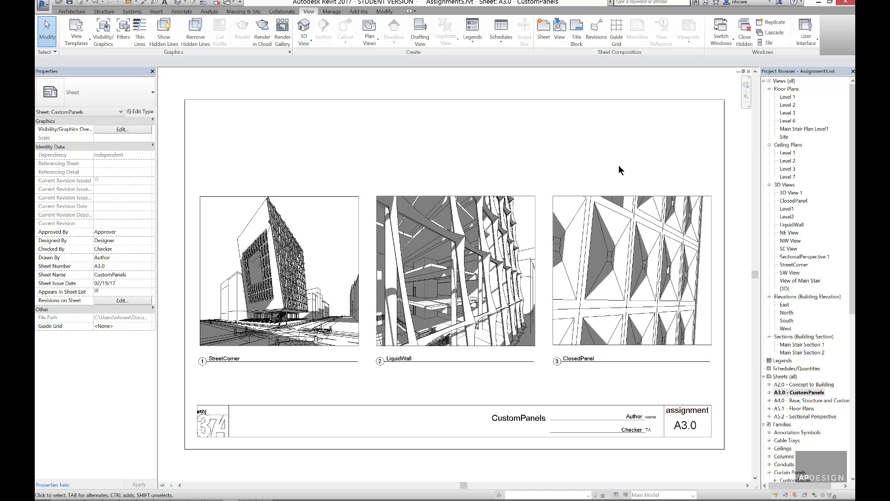
{"action": "left_click_drag", "start_coordinate": [618, 165], "coordinate": [356, 225]}
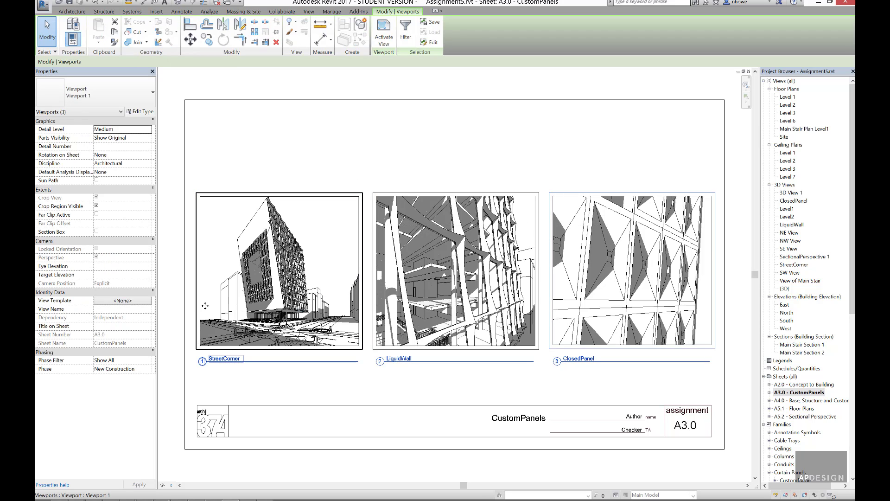
{"action": "left_click", "coordinate": [143, 298]}
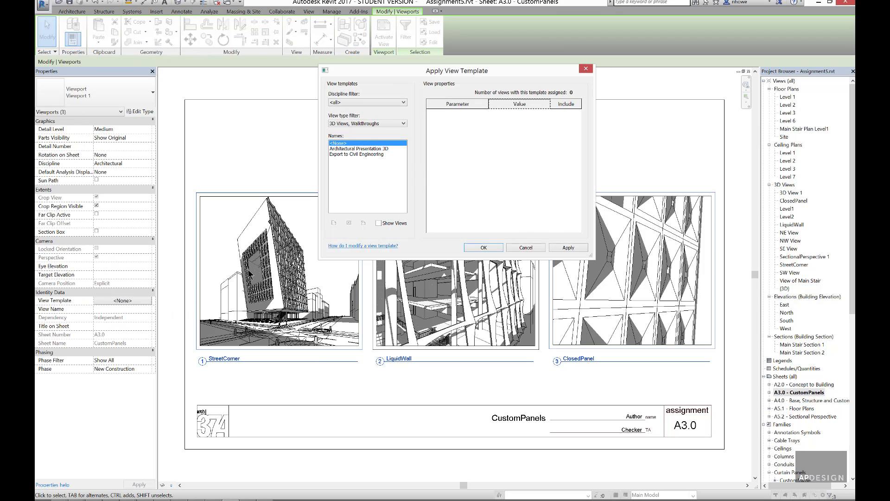
{"action": "left_click", "coordinate": [358, 123]}
{"action": "left_click", "coordinate": [351, 131]}
{"action": "left_click", "coordinate": [346, 181]}
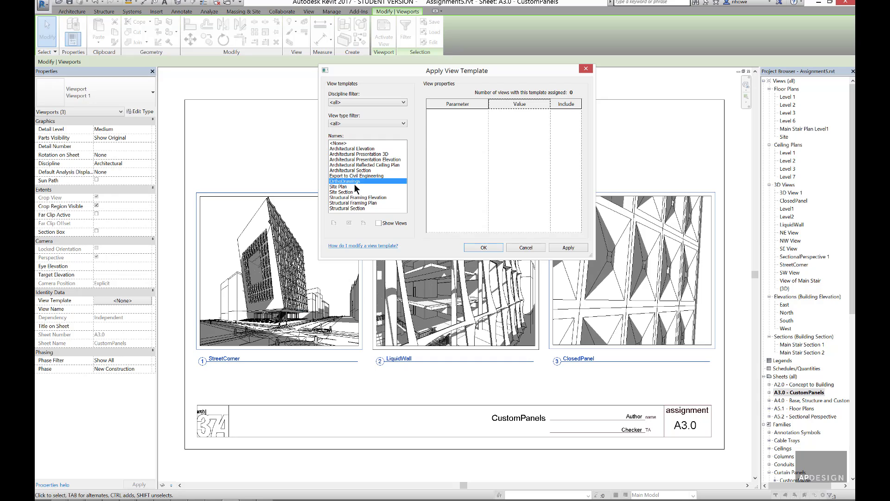
{"action": "left_click", "coordinate": [568, 247]}
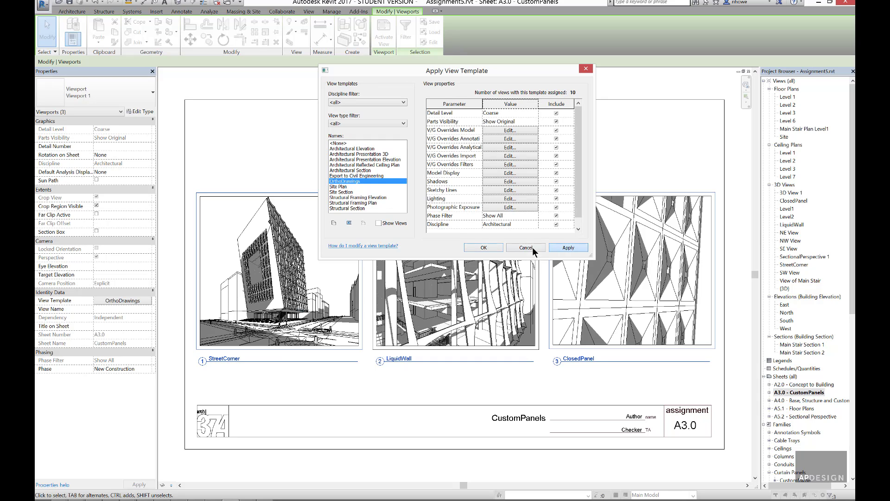
{"action": "left_click", "coordinate": [484, 247]}
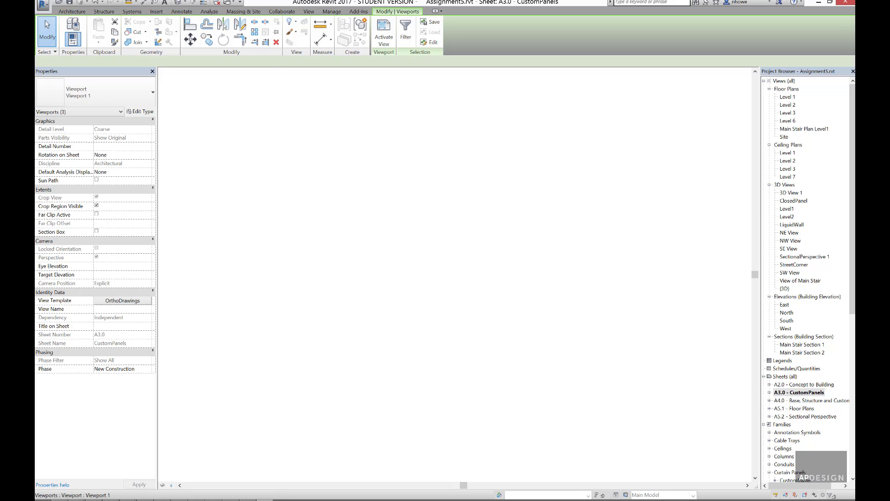
- Open sheet A4.0 and set the scale of the Main Stair Plan Level1 view to 1/8" = 1'-0"
{"action": "double_click", "coordinate": [796, 402]}
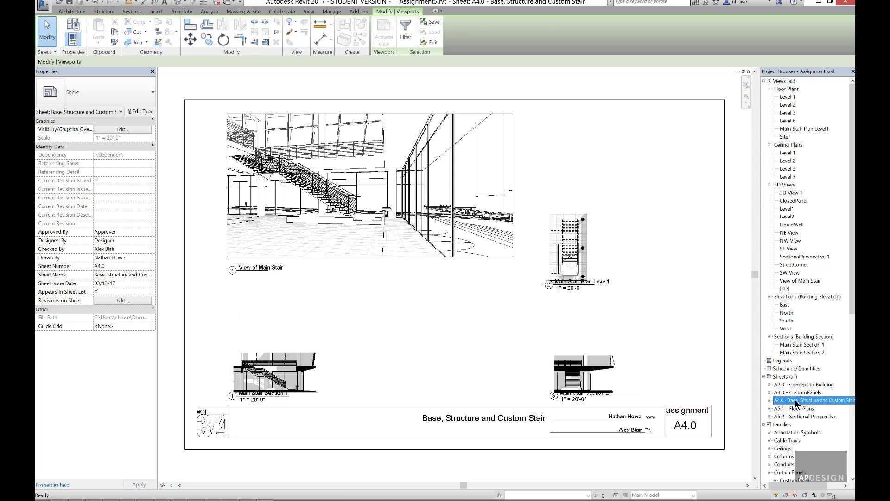
{"action": "left_click", "coordinate": [591, 262]}
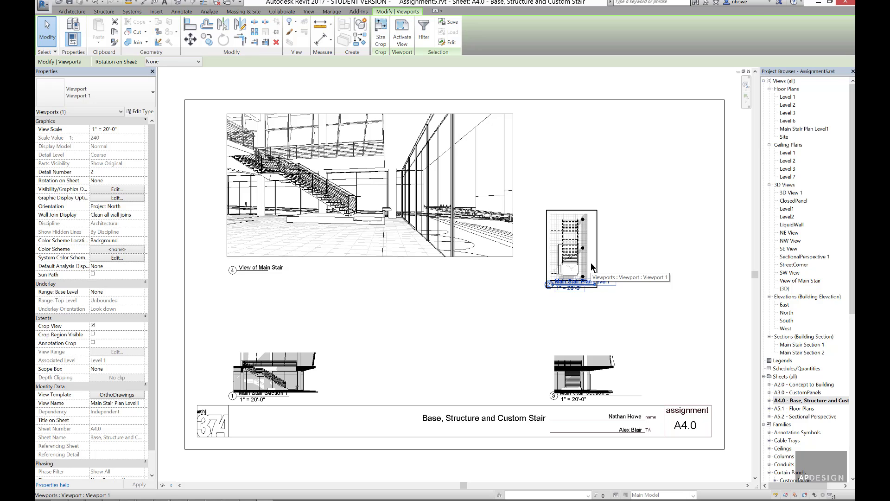
{"action": "double_click", "coordinate": [591, 263]}
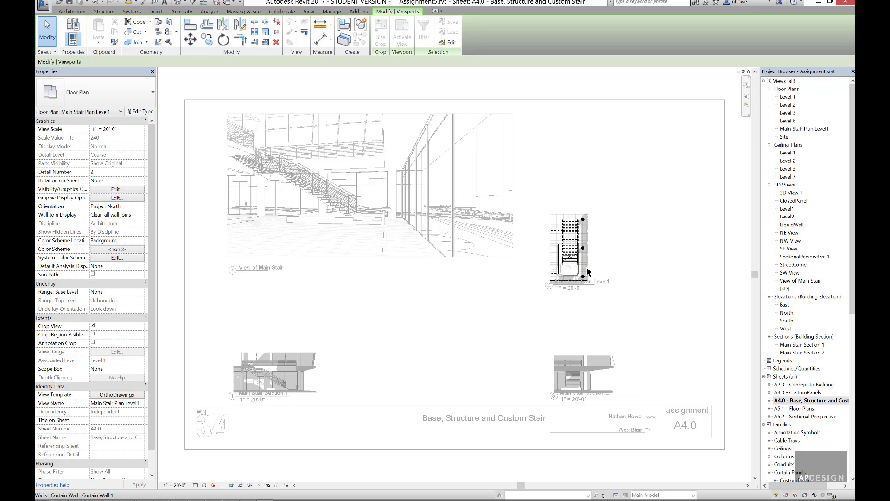
{"action": "left_click", "coordinate": [591, 271]}
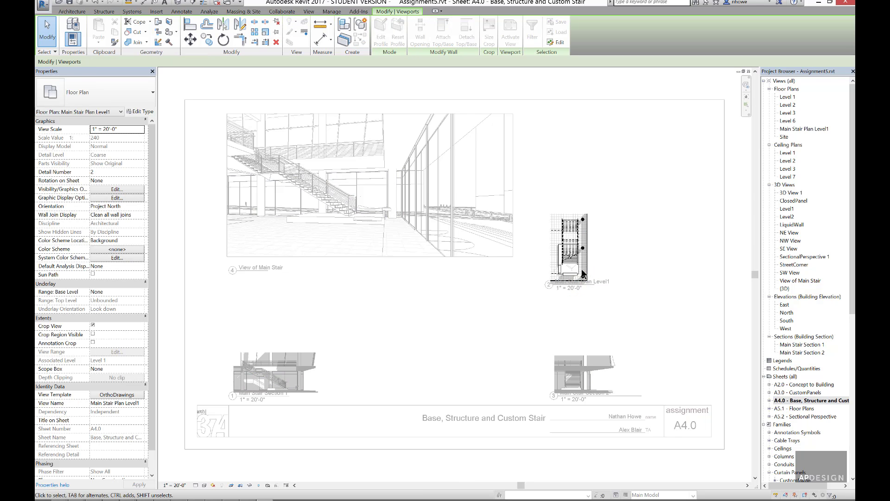
{"action": "left_click", "coordinate": [180, 486]}
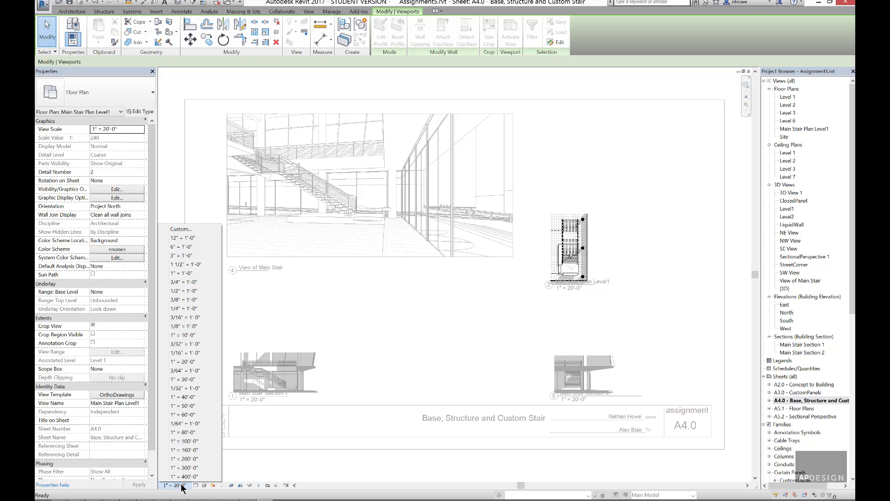
{"action": "left_click", "coordinate": [191, 328]}
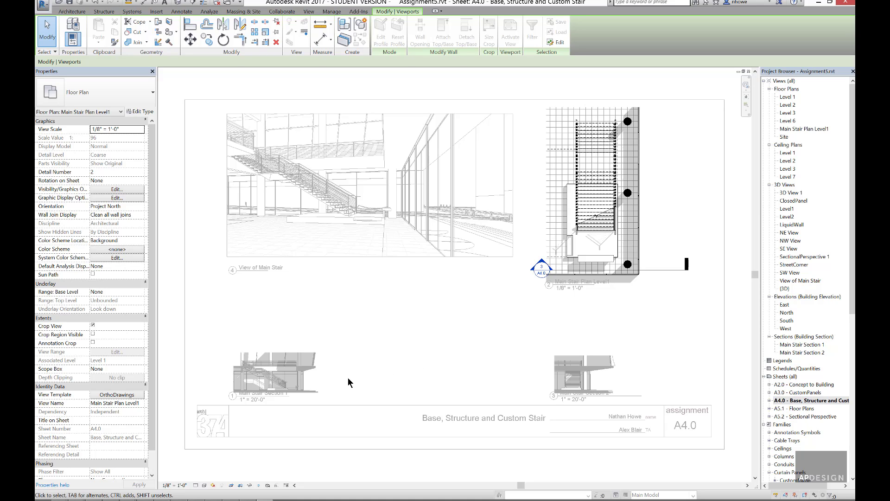
- Set the scale of the Main Stair Section 1 view on the sheet to 1/8" = 1'-0"
{"action": "double_click", "coordinate": [318, 380]}
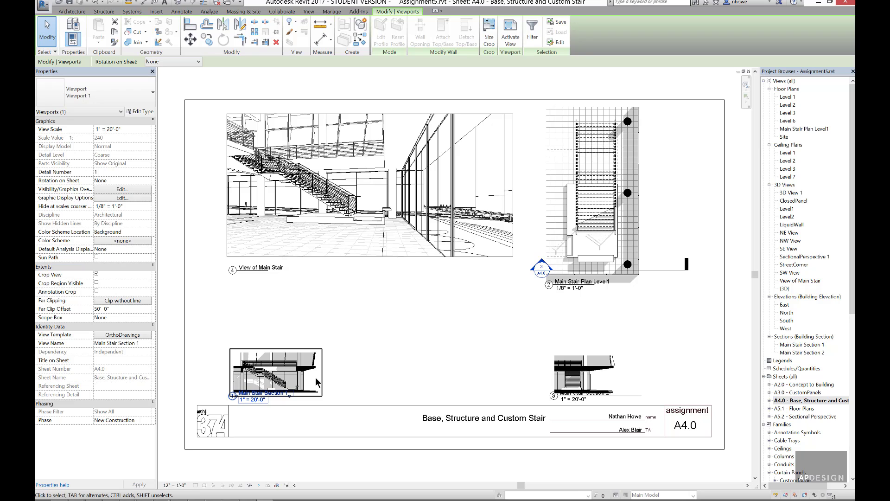
{"action": "double_click", "coordinate": [316, 381]}
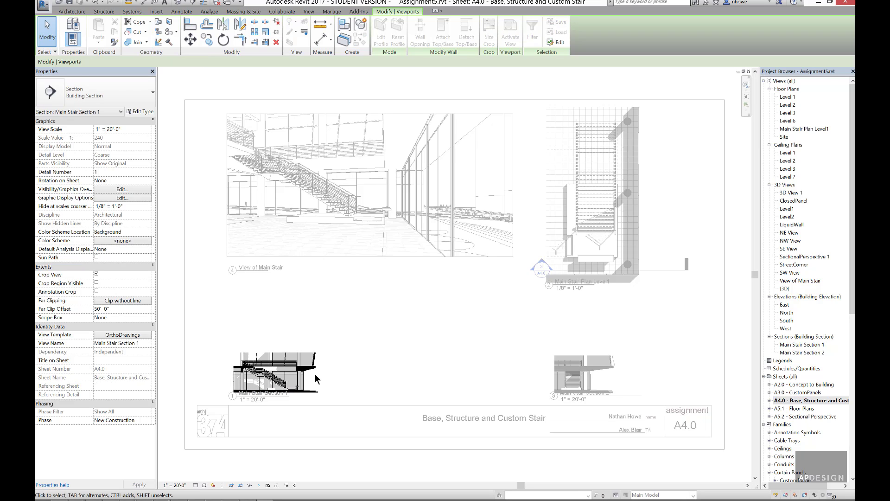
{"action": "left_click", "coordinate": [179, 485]}
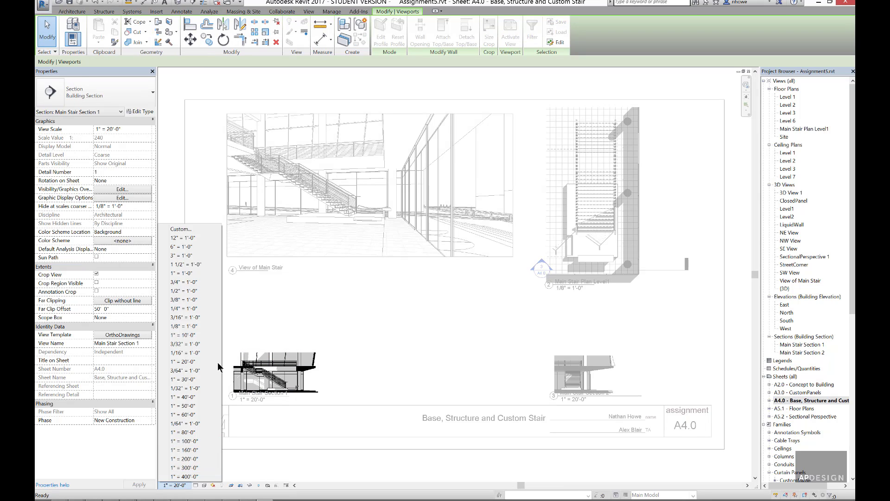
{"action": "left_click", "coordinate": [189, 327]}
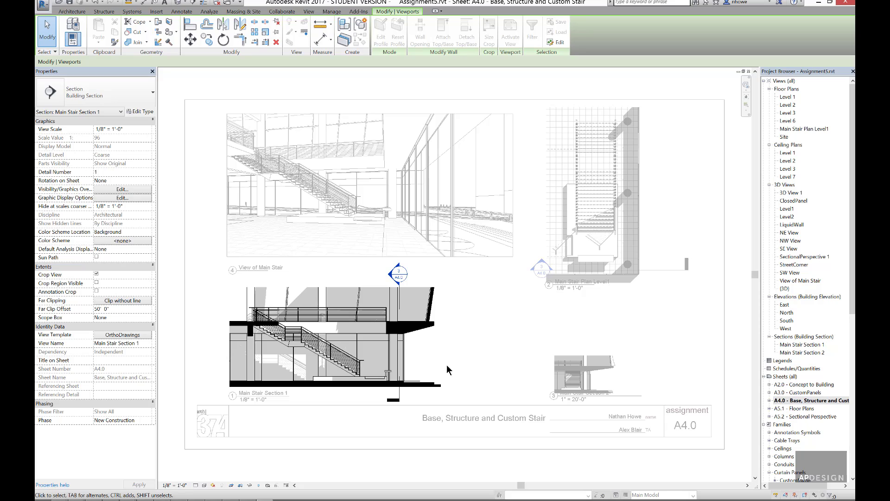
{"action": "left_click", "coordinate": [642, 362]}
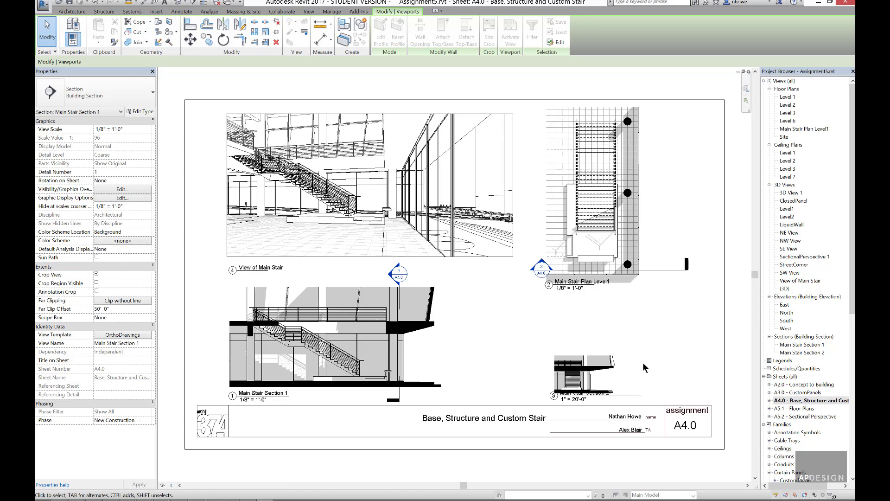
- Set the scale of the Main Stair Section 2 view on the sheet to 1/8" = 1'-0"
{"action": "left_click", "coordinate": [615, 372]}
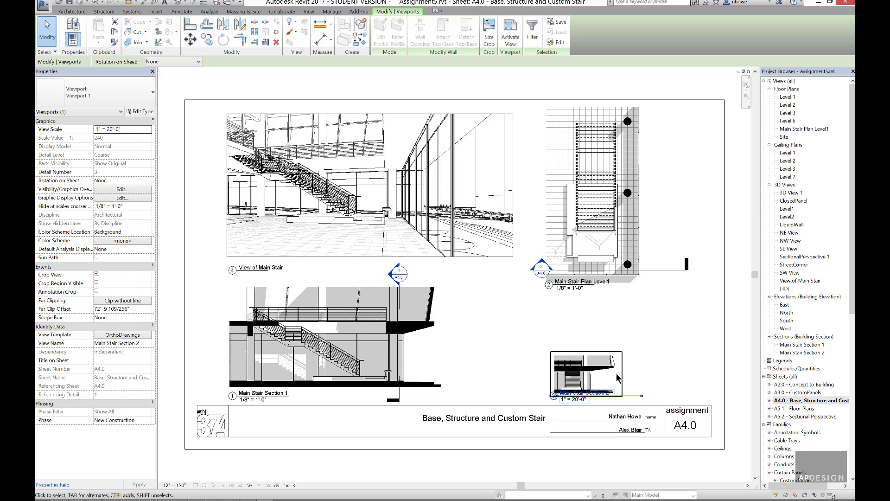
{"action": "double_click", "coordinate": [615, 373]}
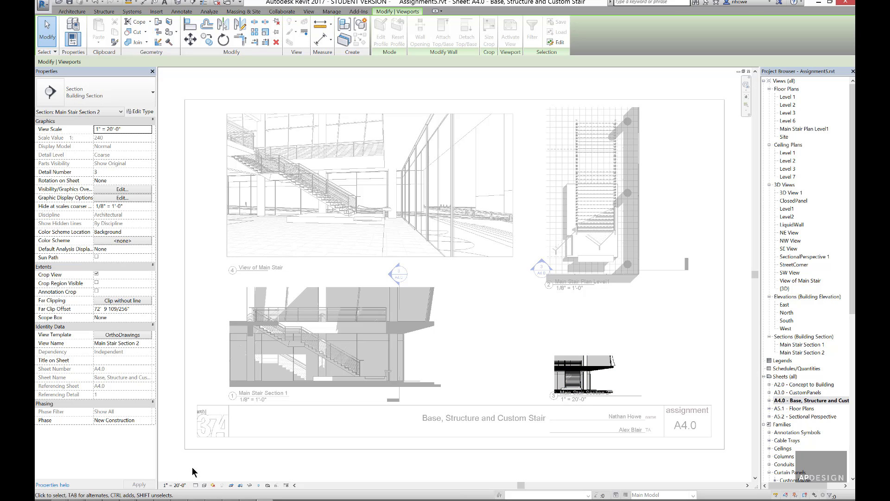
{"action": "left_click", "coordinate": [174, 485]}
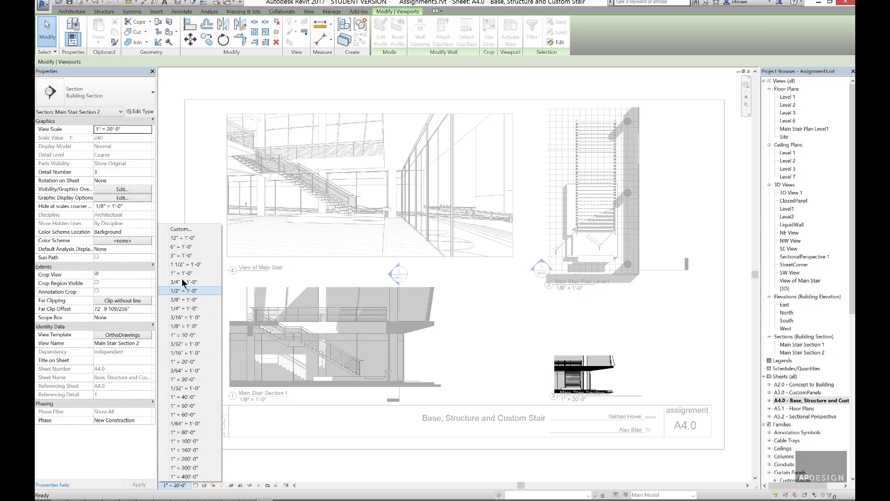
{"action": "left_click", "coordinate": [185, 326]}
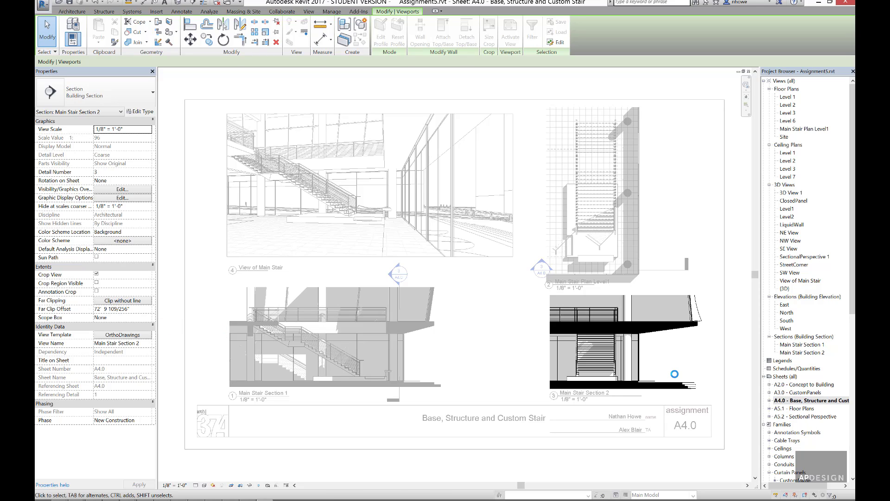
{"action": "double_click", "coordinate": [653, 395]}
{"action": "left_click", "coordinate": [583, 399]}
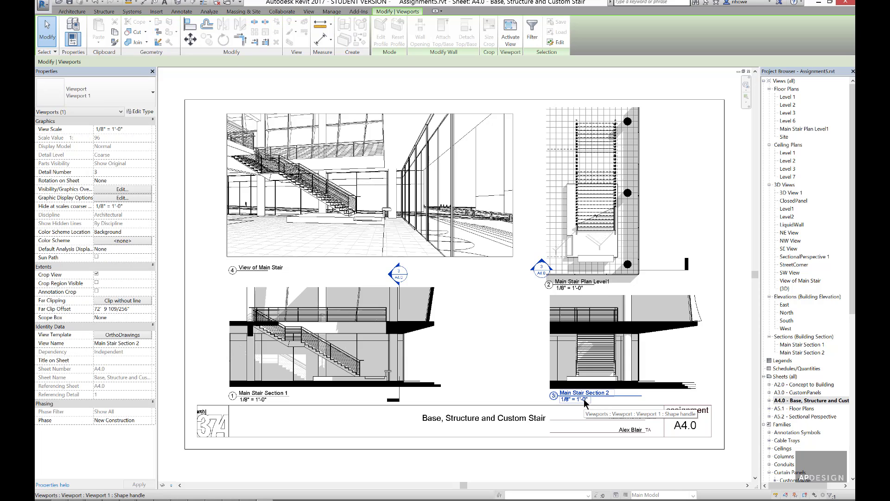
{"action": "left_click", "coordinate": [529, 387]}
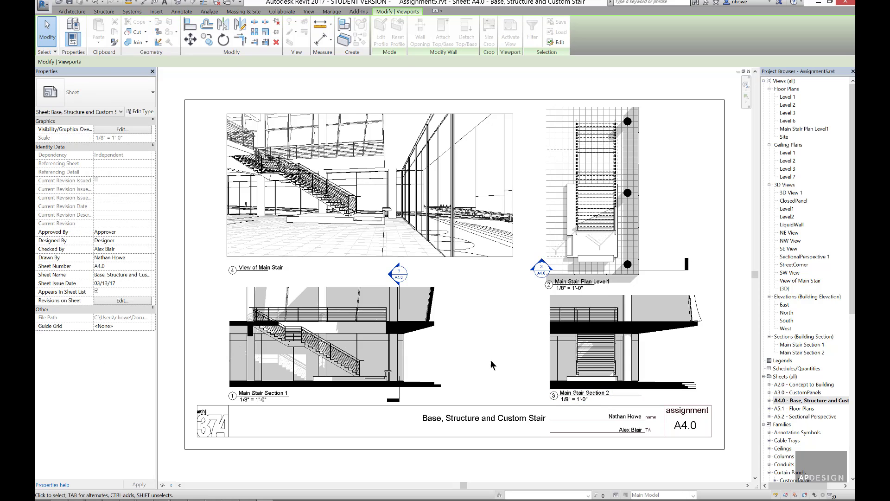
- Open sheet A5.1 - Floor Plans and check the type properties of the Level2 viewport without changing them
{"action": "left_click", "coordinate": [791, 409]}
{"action": "double_click", "coordinate": [791, 409]}
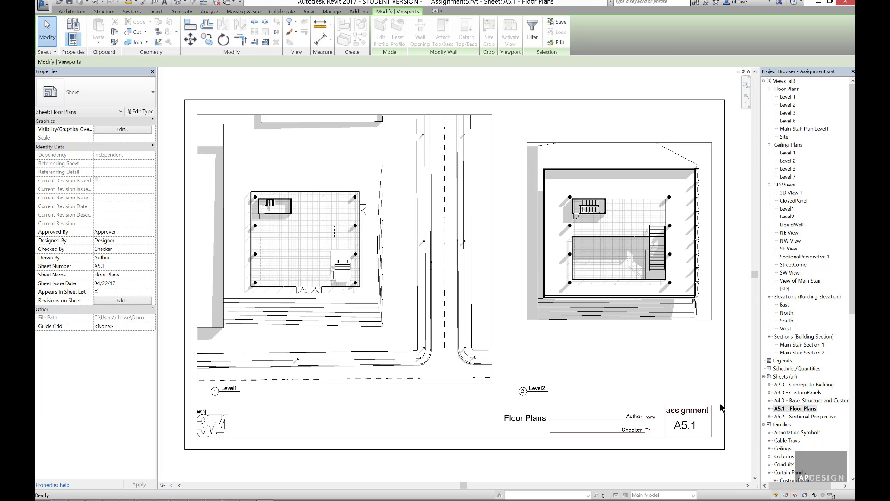
{"action": "left_click", "coordinate": [540, 392]}
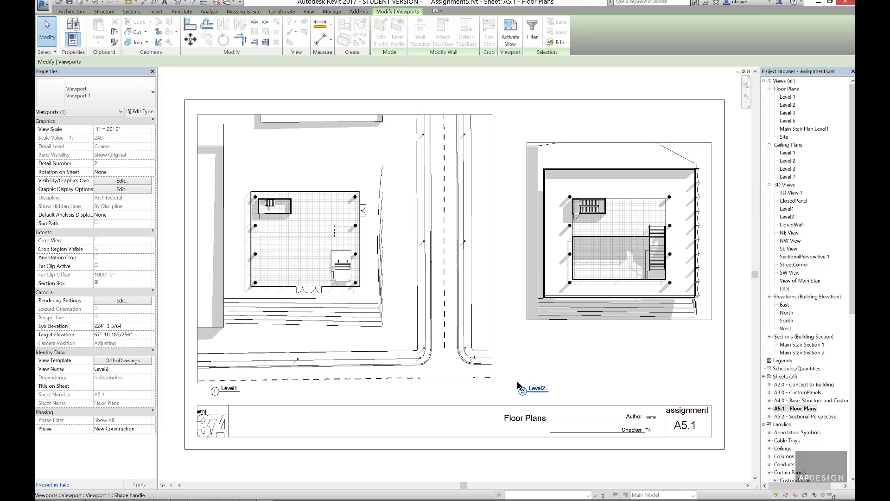
{"action": "left_click", "coordinate": [133, 113]}
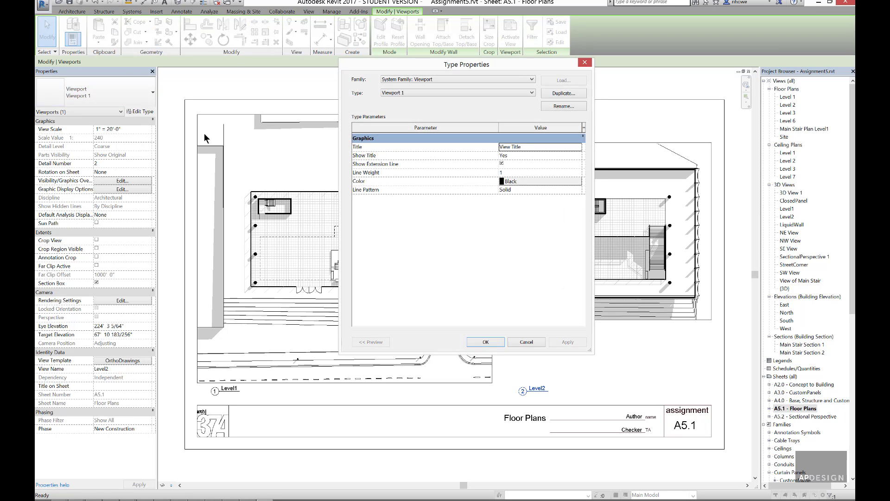
{"action": "left_click", "coordinate": [540, 341]}
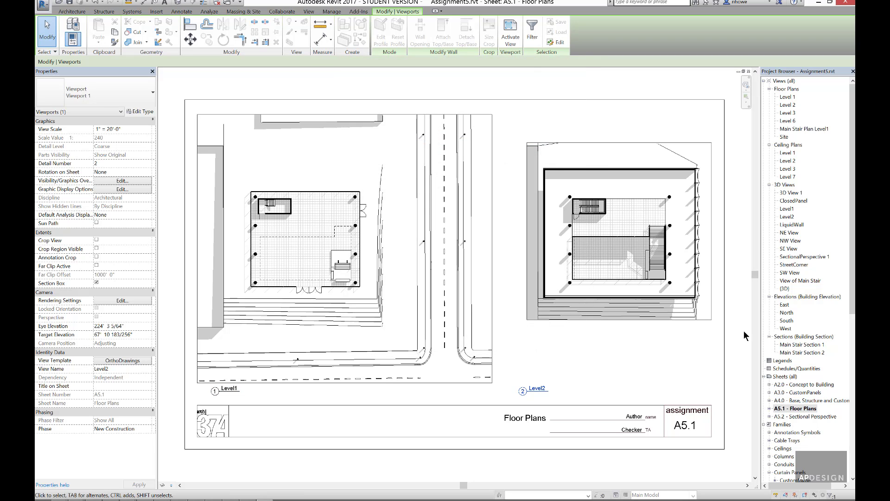
- Return to sheet A4.0, review the Render in Cloud introduction and settings, and select the View of Main Stair viewport
{"action": "double_click", "coordinate": [804, 400]}
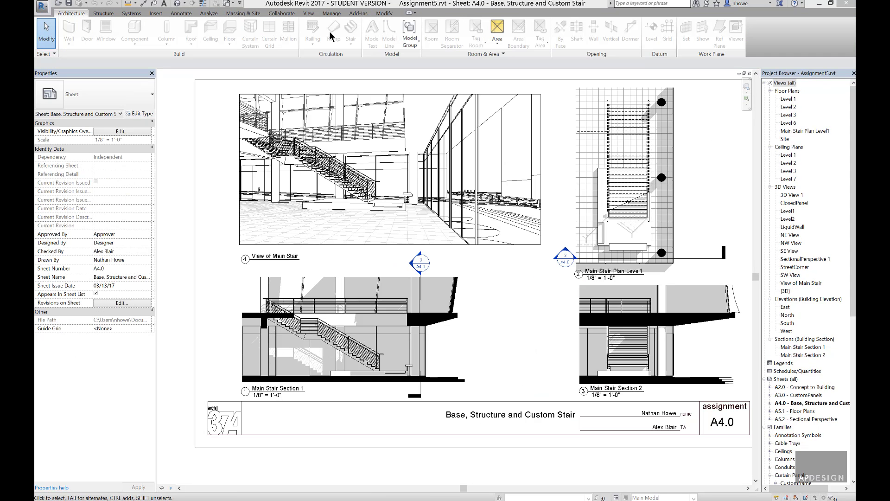
{"action": "left_click", "coordinate": [310, 14]}
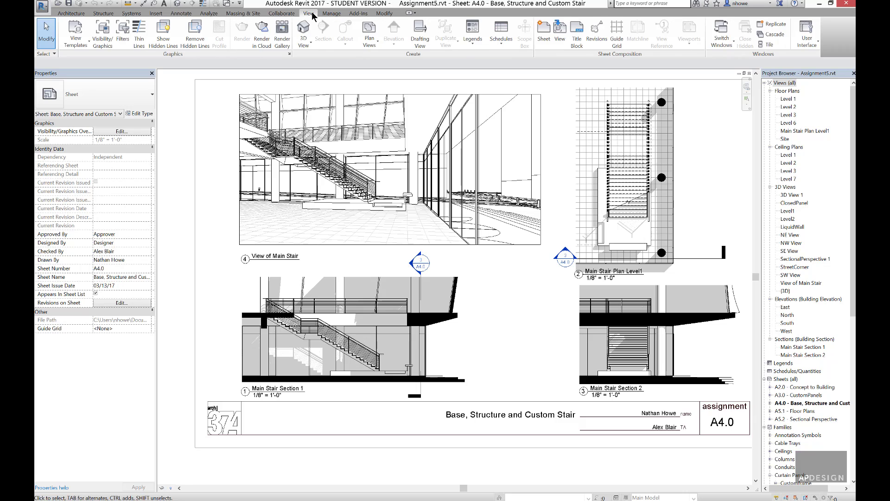
{"action": "left_click", "coordinate": [262, 37]}
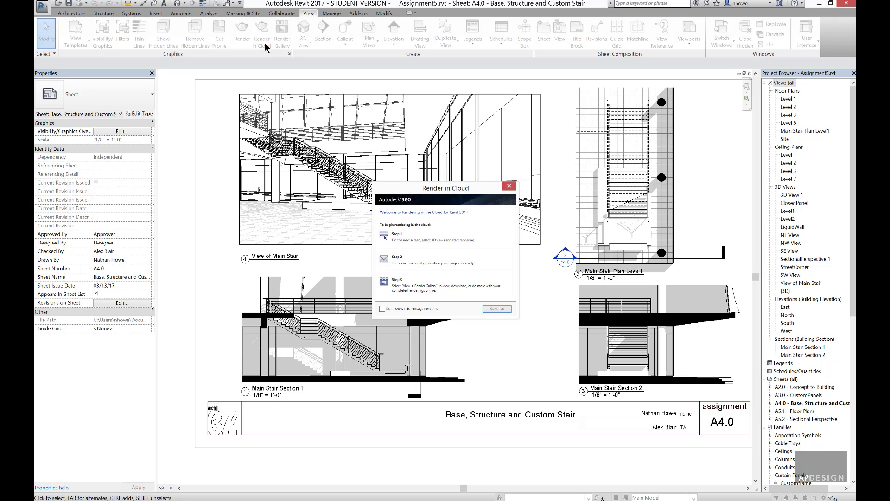
{"action": "left_click_drag", "start_coordinate": [449, 191], "coordinate": [392, 94]}
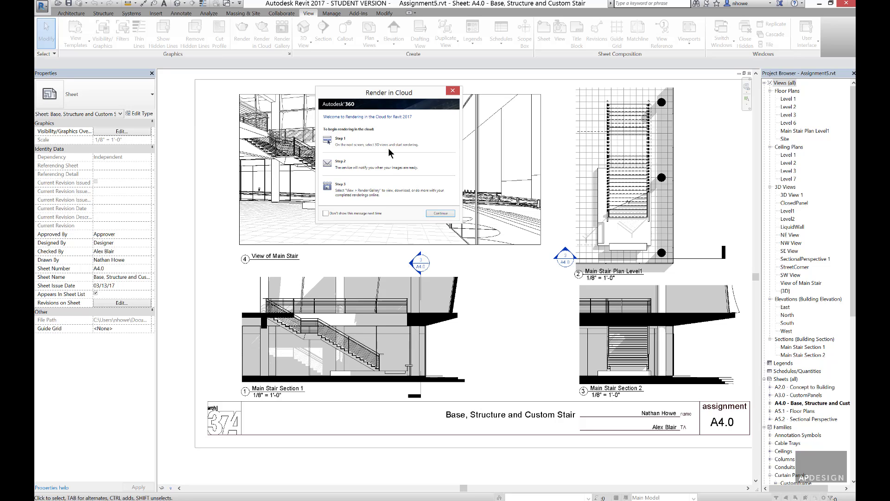
{"action": "left_click", "coordinate": [326, 213]}
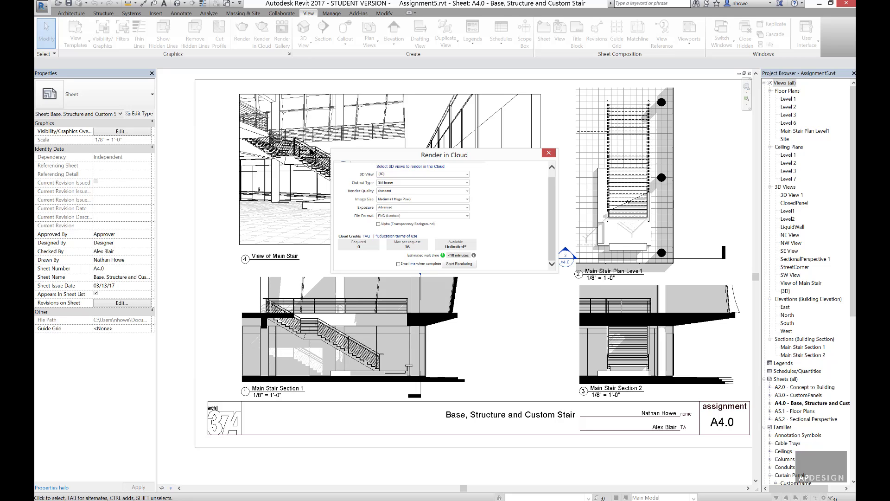
{"action": "left_click_drag", "start_coordinate": [367, 156], "coordinate": [503, 165]}
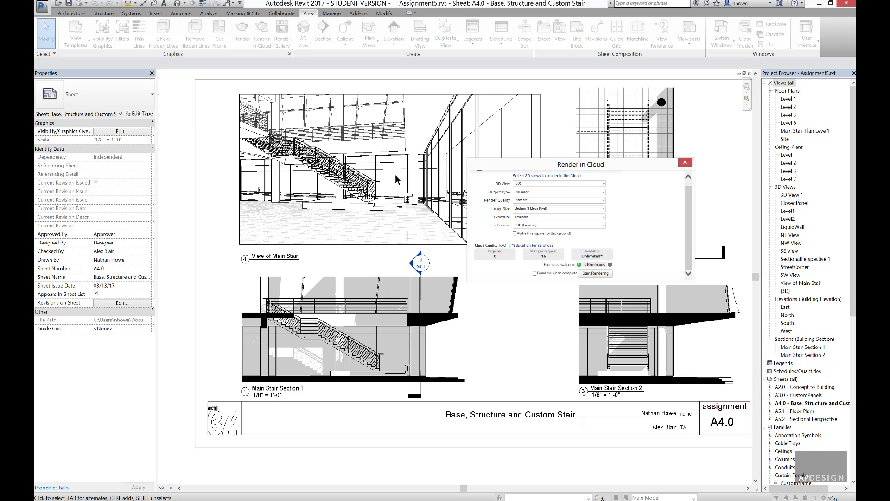
{"action": "left_click", "coordinate": [686, 163]}
{"action": "left_click", "coordinate": [356, 201]}
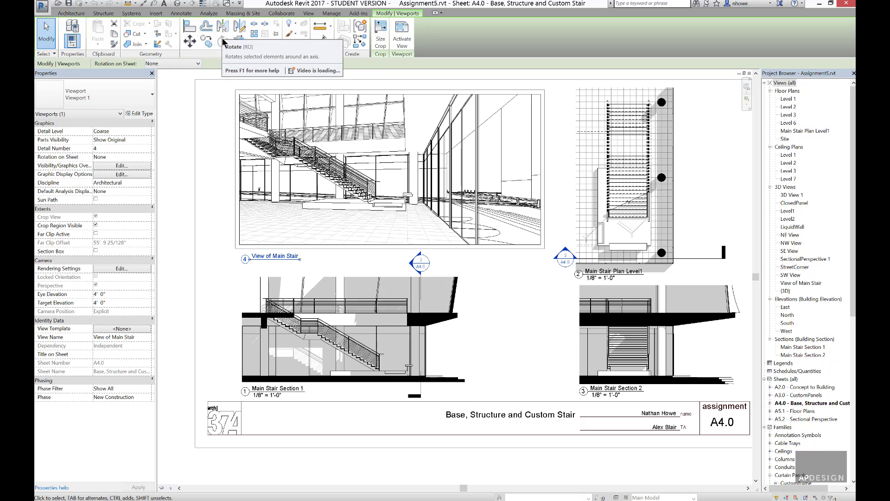
{"action": "left_click", "coordinate": [309, 13]}
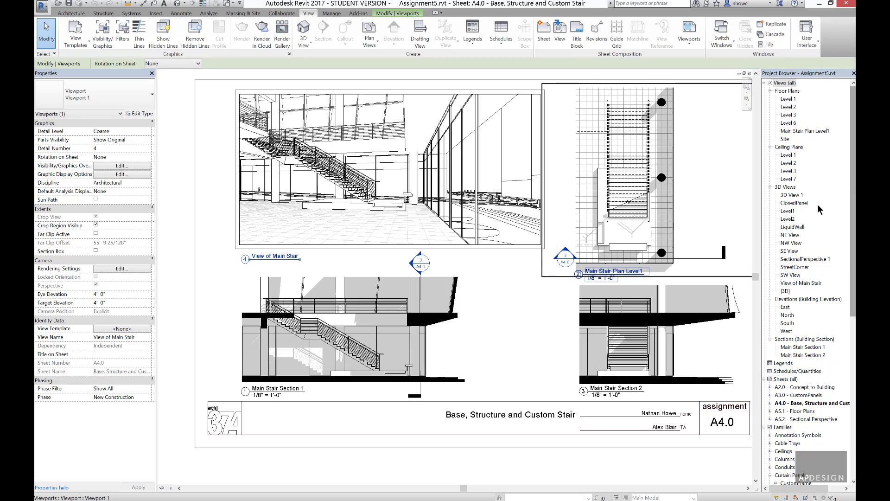
- Open the StreetCorner 3D view and review its local Rendering settings without rendering
{"action": "double_click", "coordinate": [794, 268]}
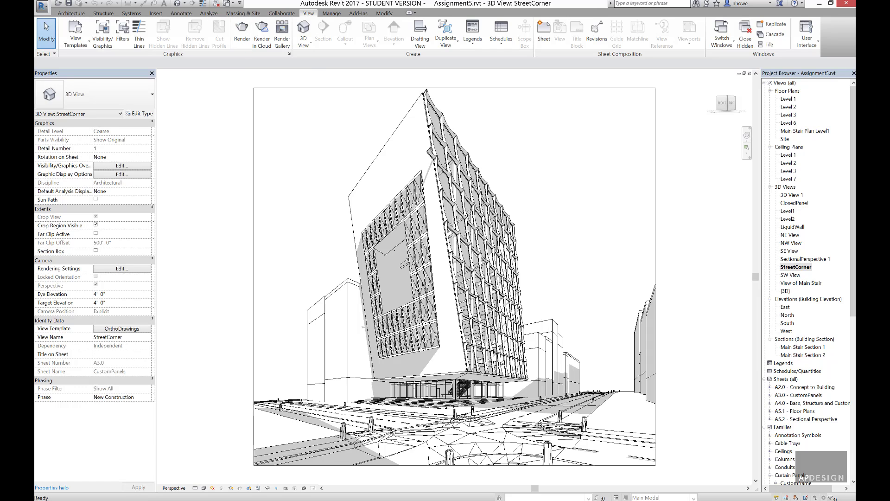
{"action": "left_click", "coordinate": [242, 33]}
{"action": "left_click_drag", "start_coordinate": [242, 5], "coordinate": [211, 103]}
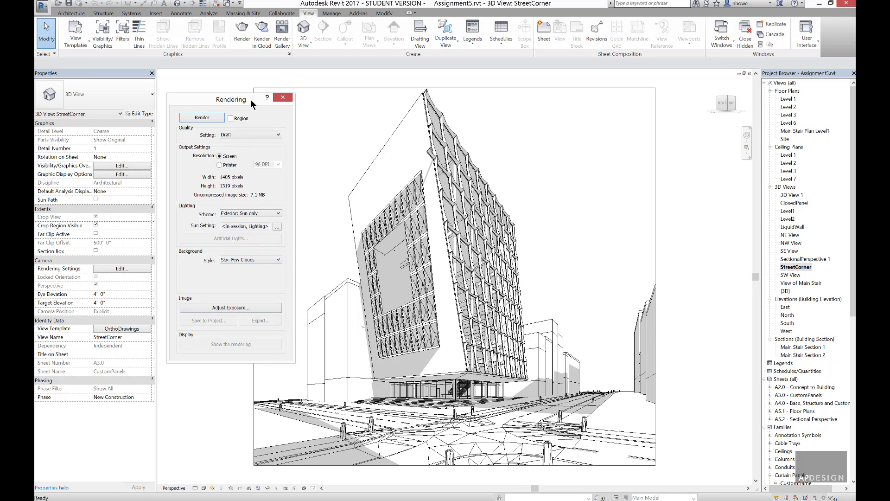
{"action": "left_click_drag", "start_coordinate": [250, 100], "coordinate": [245, 104]}
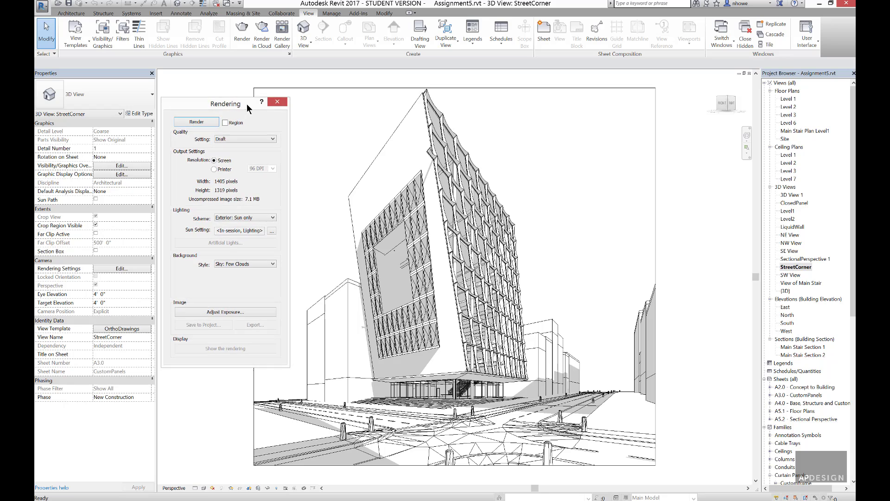
{"action": "left_click", "coordinate": [276, 102]}
- Open the Render in Cloud settings and choose the StreetCorner and SectionalPerspective 1 views for rendering
{"action": "left_click", "coordinate": [261, 32]}
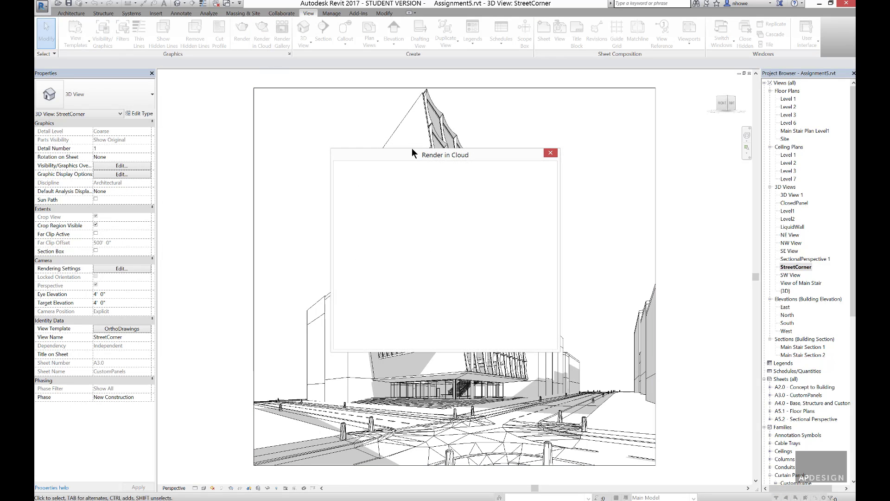
{"action": "left_click_drag", "start_coordinate": [413, 154], "coordinate": [614, 206]}
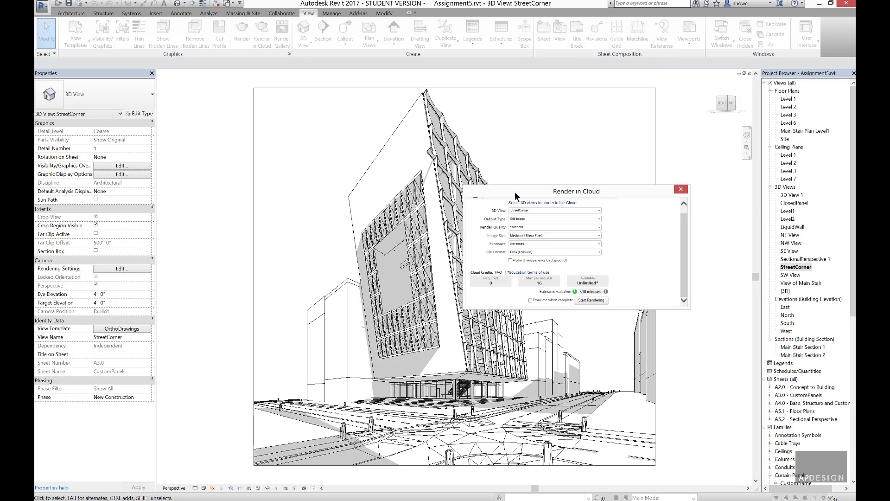
{"action": "left_click_drag", "start_coordinate": [517, 191], "coordinate": [464, 135]}
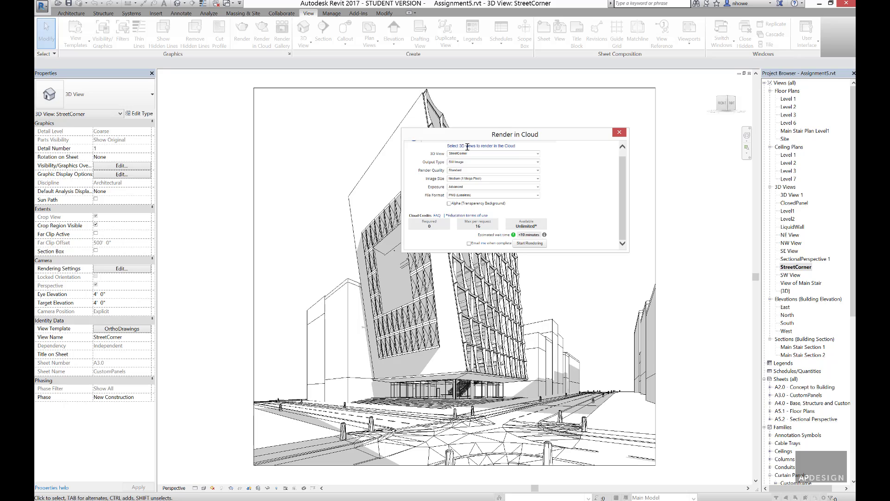
{"action": "left_click_drag", "start_coordinate": [467, 137], "coordinate": [417, 125]}
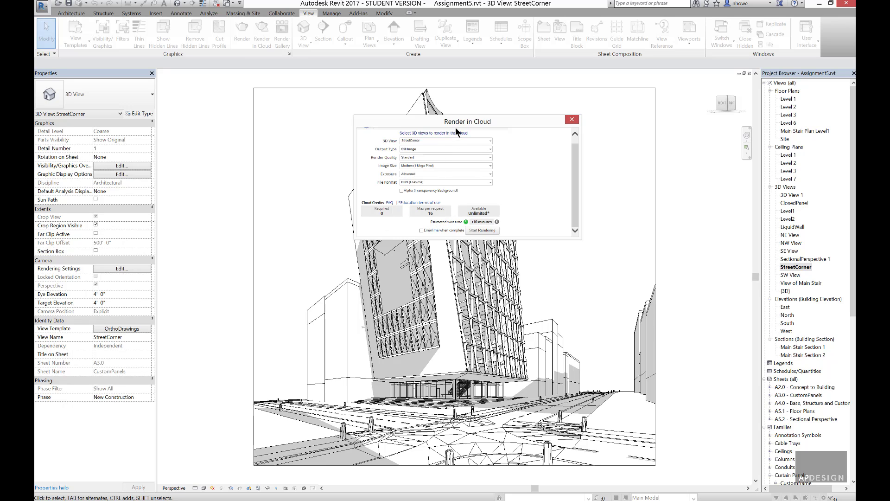
{"action": "left_click", "coordinate": [443, 140]}
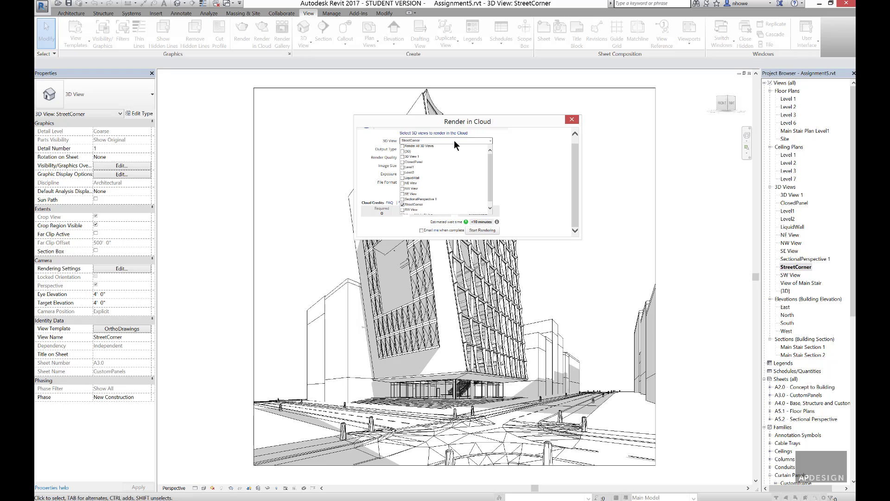
{"action": "left_click", "coordinate": [403, 204]}
{"action": "left_click", "coordinate": [403, 199]}
{"action": "scroll", "coordinate": [490, 200], "scroll_direction": "down", "scroll_amount": 1}
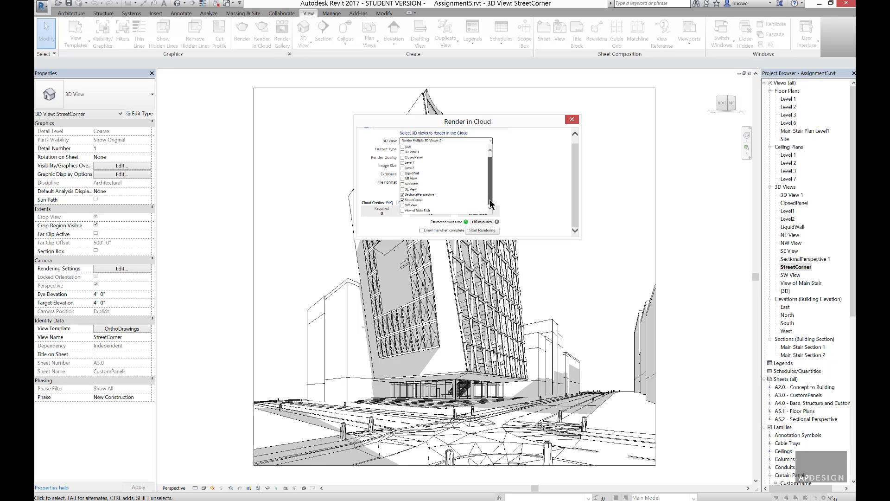
{"action": "left_click", "coordinate": [518, 160]}
- Start the cloud rendering at Final quality and Large (2.25 Mega Pixel) image size with the alpha transparency background enabled
{"action": "left_click", "coordinate": [437, 161]}
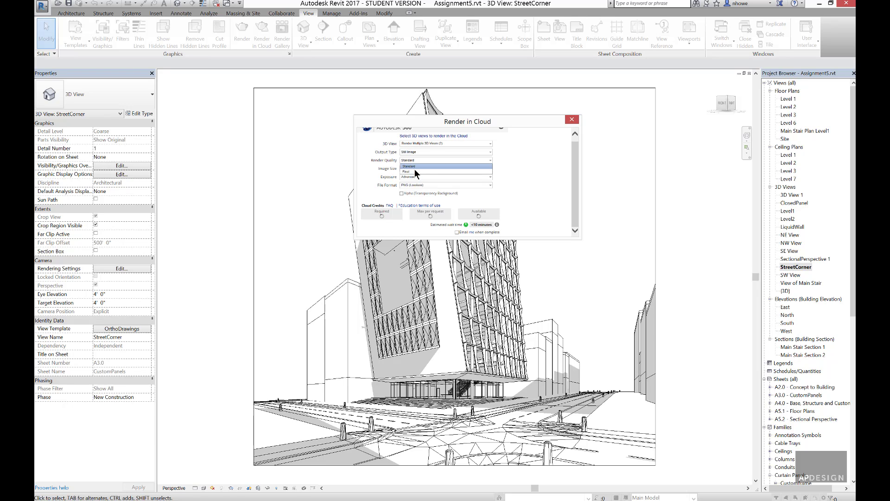
{"action": "left_click", "coordinate": [409, 169]}
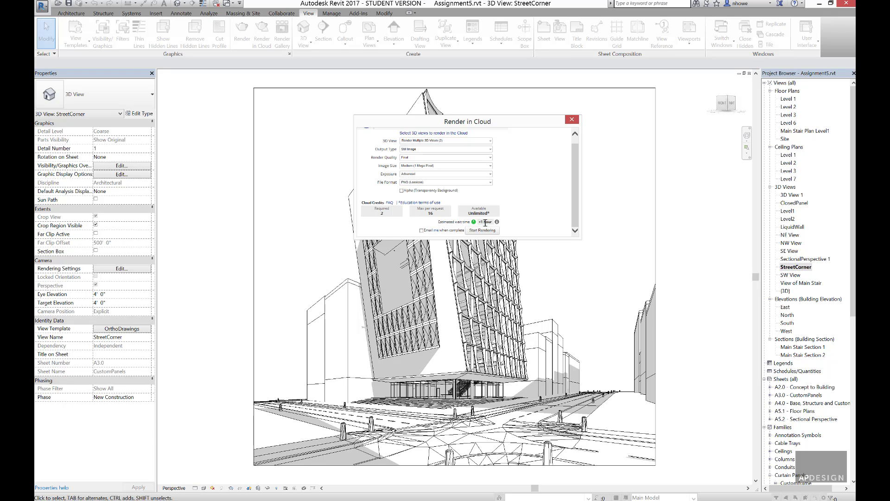
{"action": "left_click", "coordinate": [430, 165]}
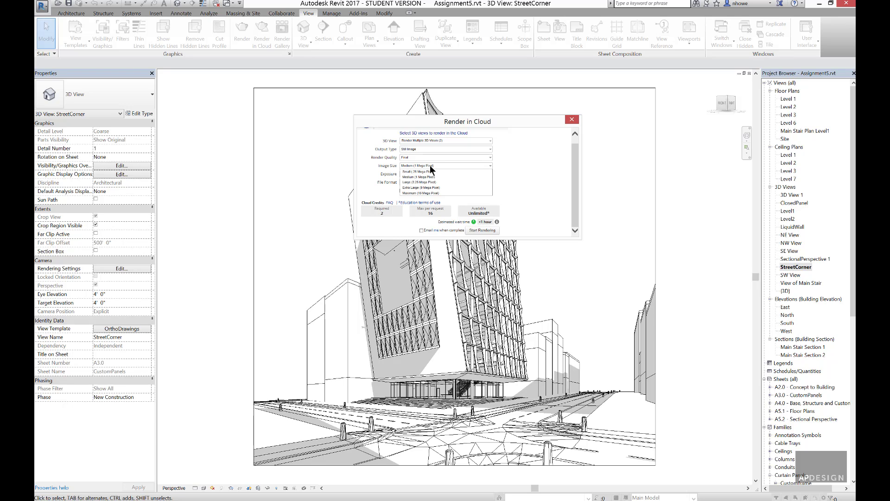
{"action": "left_click", "coordinate": [424, 182]}
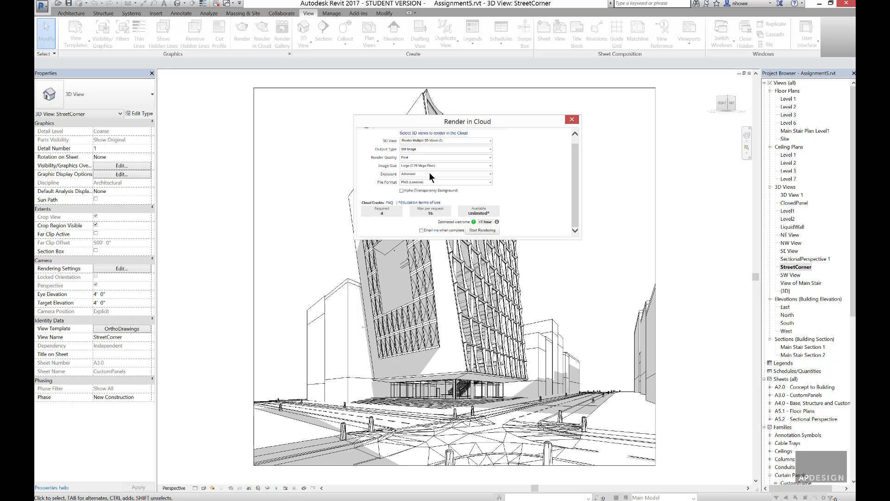
{"action": "left_click", "coordinate": [402, 191]}
{"action": "left_click", "coordinate": [482, 231]}
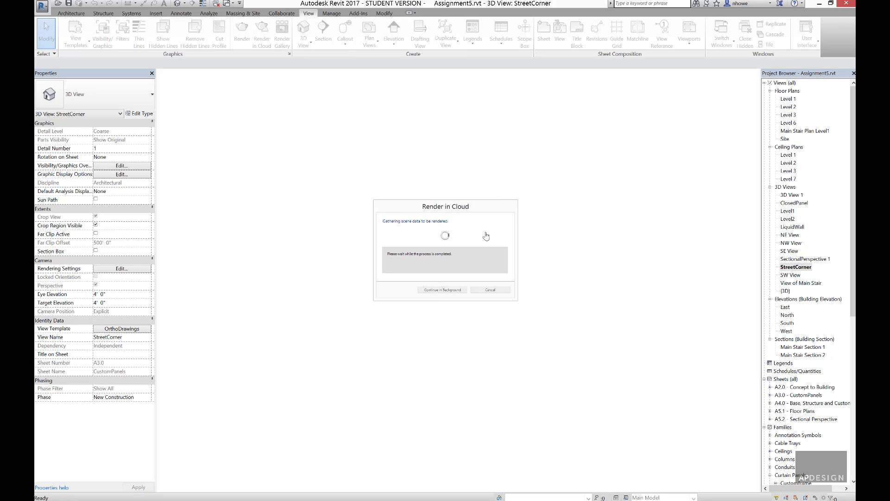